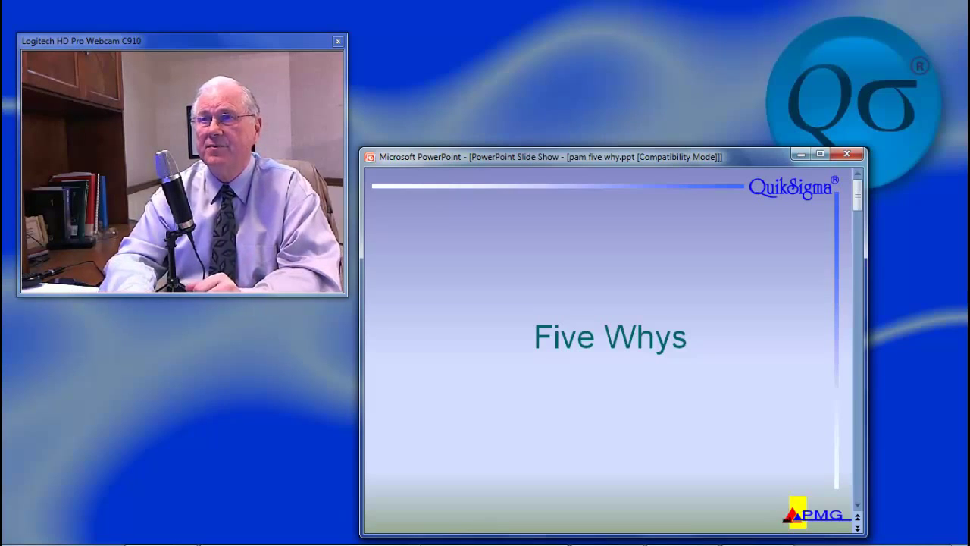
Advance through the Five Whys slides from Why #1 to Why #5.
key("Right")
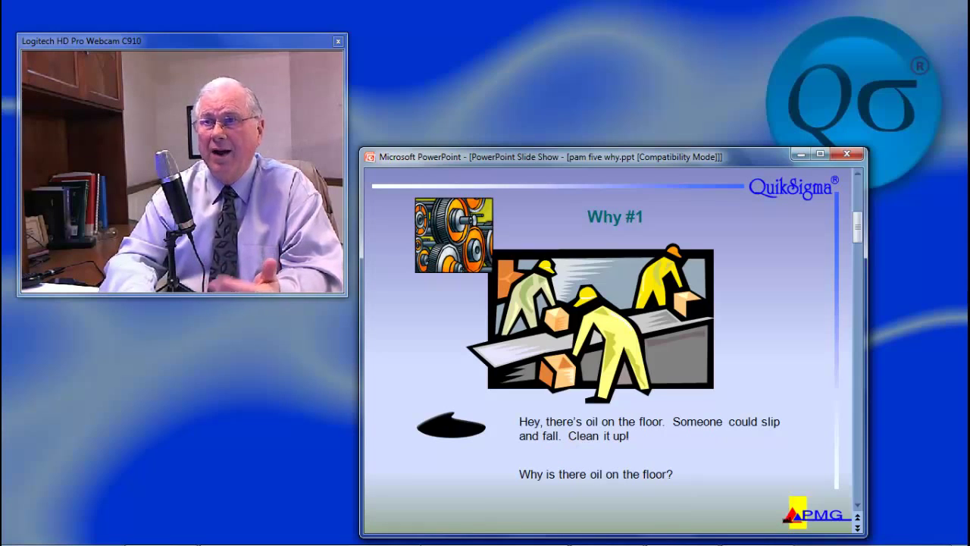
key("Right")
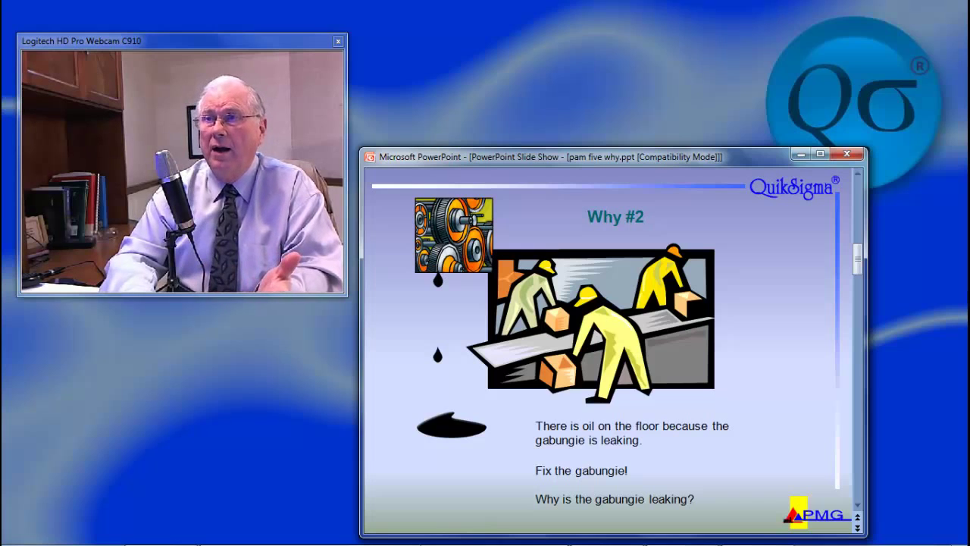
key("Right")
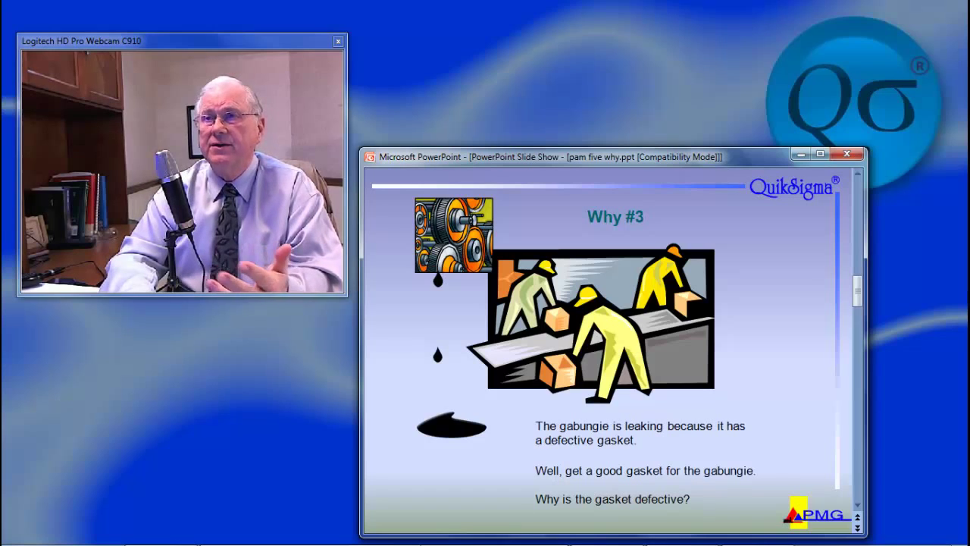
key("Right")
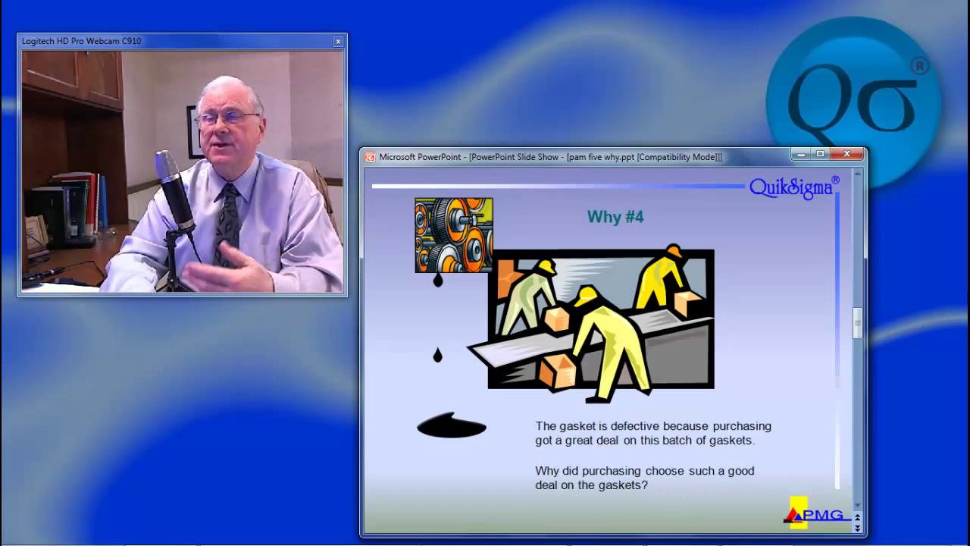
key("Right")
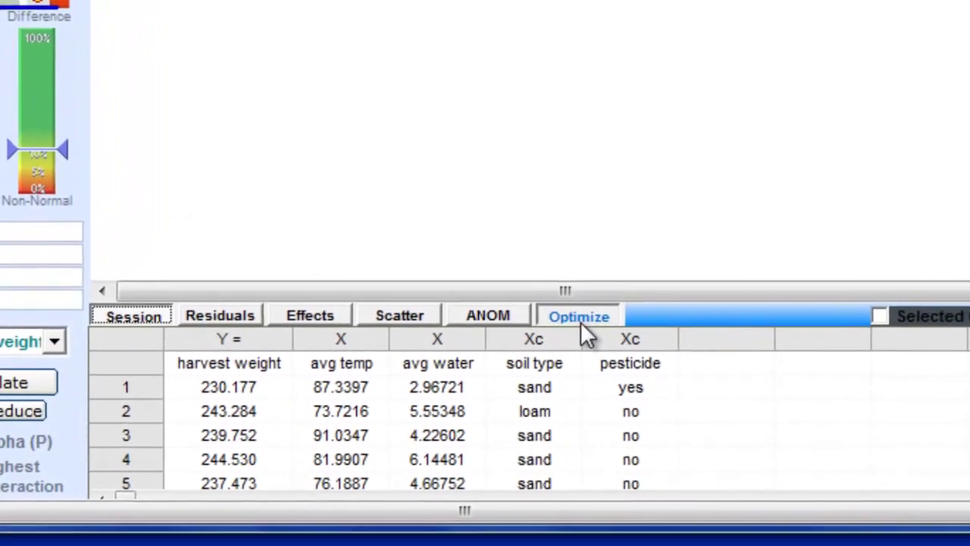
Show the Multiple Response Optimizer, predicting harvest weight near 254 at 87.21 temperature with loam soil.
left_click(580, 322)
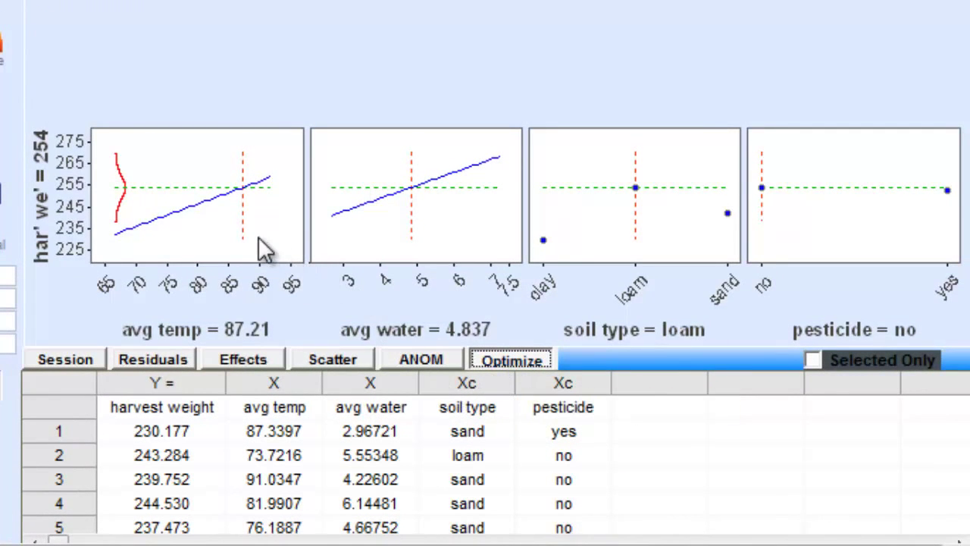
Vary avg temp (down, back to about 86, then 71.41) and switch soil type from loam to sand.
left_click_drag(241, 220, 150, 235)
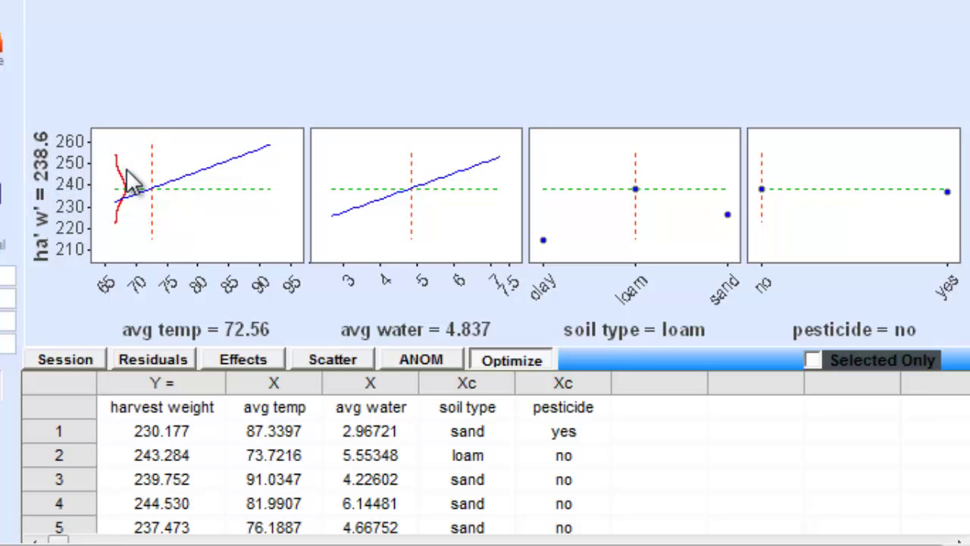
left_click_drag(151, 169, 236, 166)
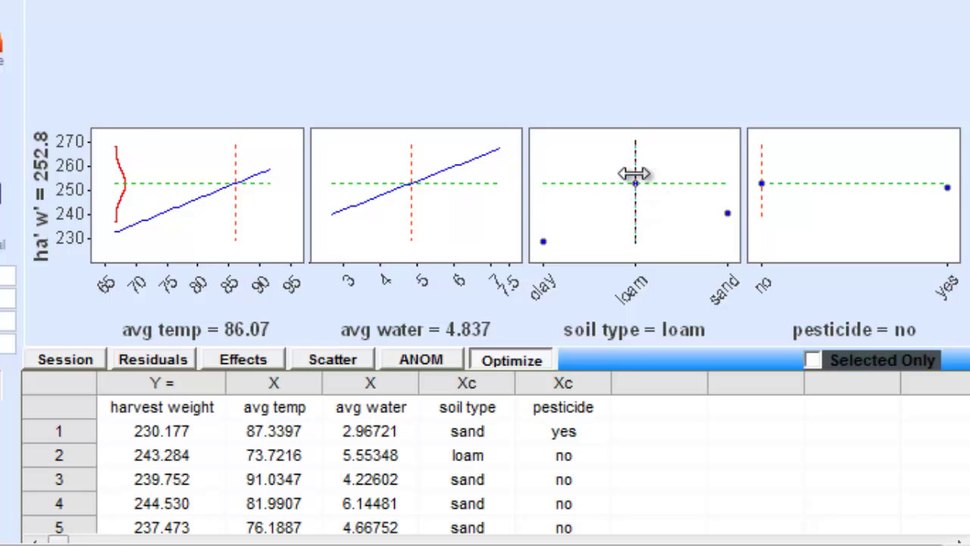
left_click_drag(636, 174, 728, 174)
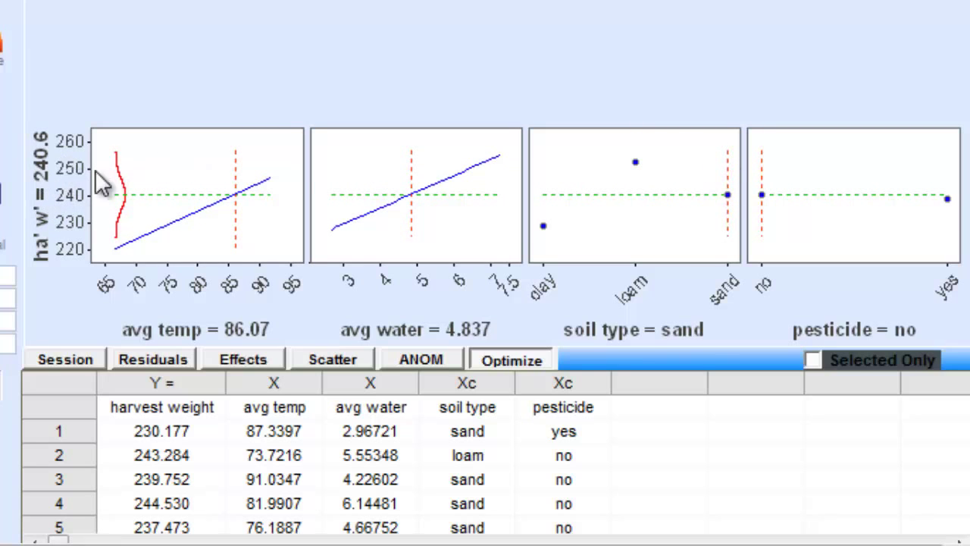
left_click_drag(230, 222, 139, 243)
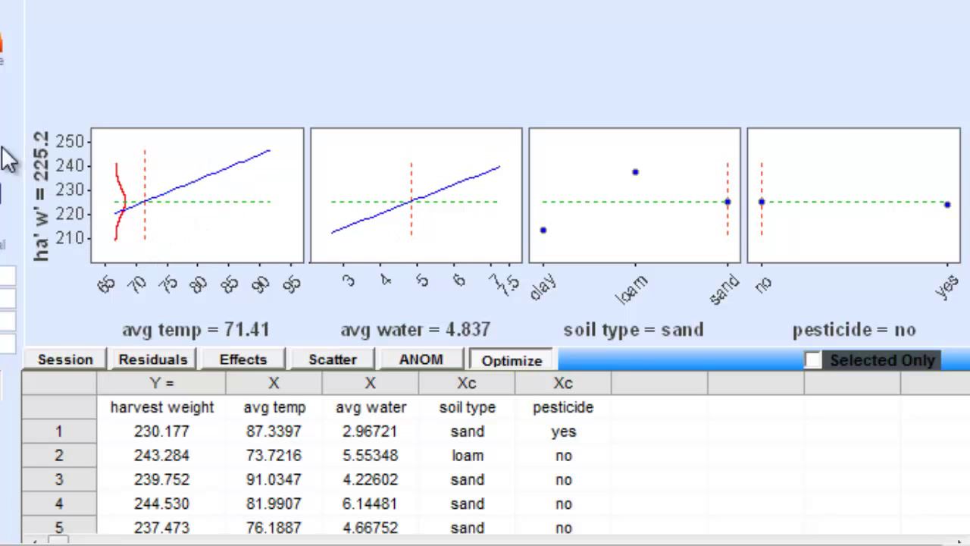